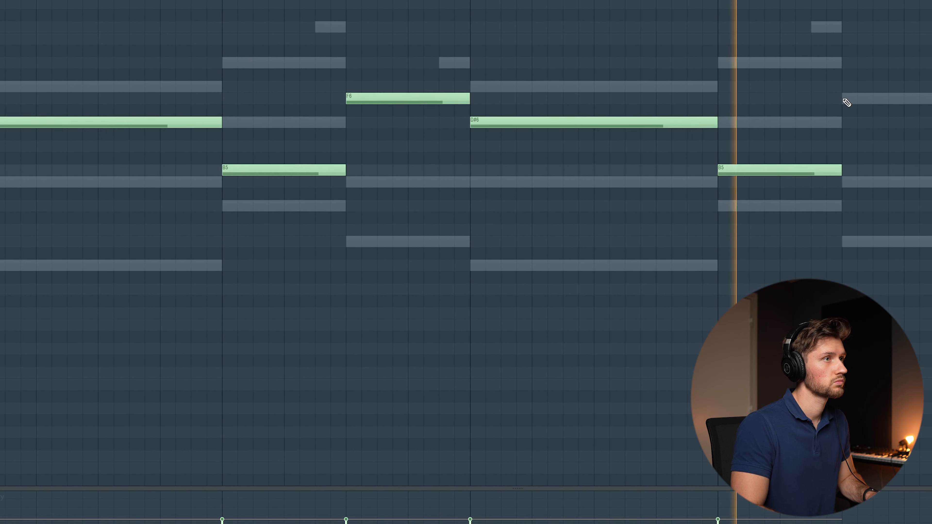
# Step: Add an F6 note in the second half of bar four to finish the Augmented VOICES melody
pyautogui.click(844, 99)
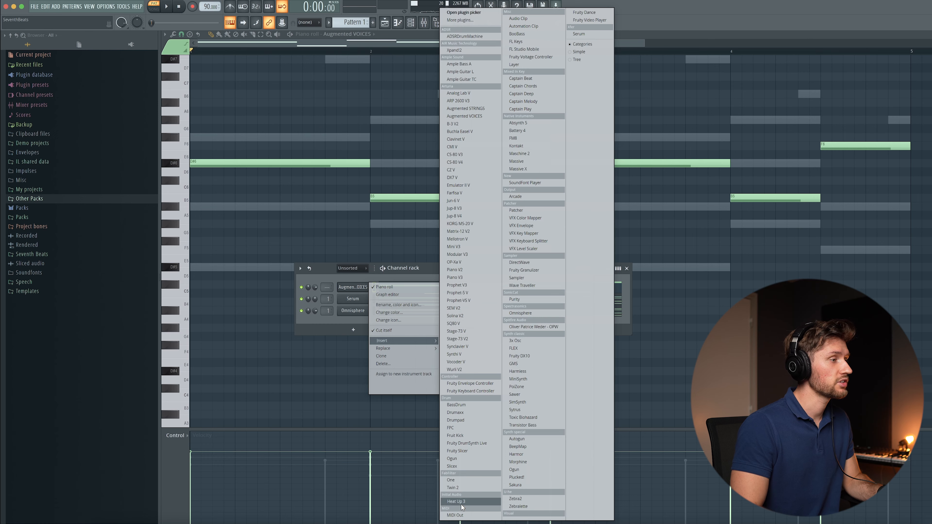
# Step: Insert a Heat Up 3 instrument channel and load its KLASSIK preset from the FLUTES category
pyautogui.click(463, 503)
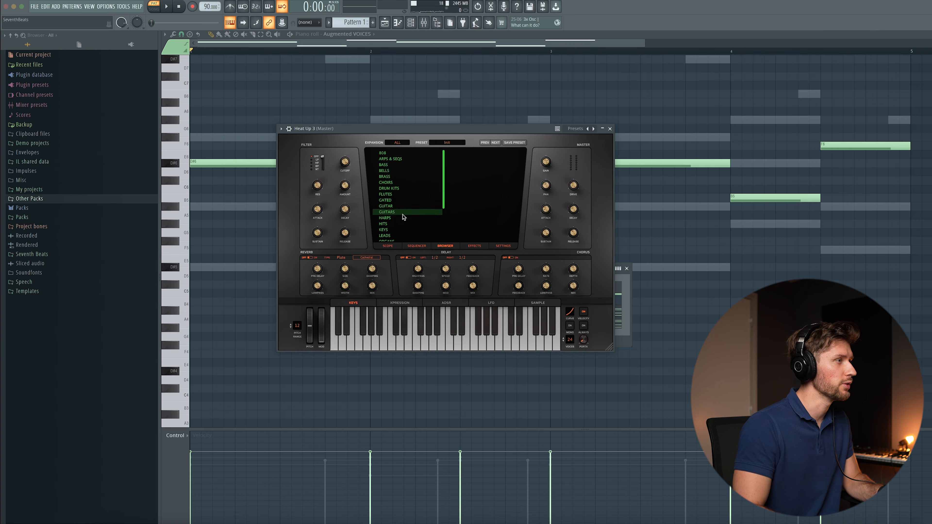
pyautogui.click(385, 194)
pyautogui.click(459, 164)
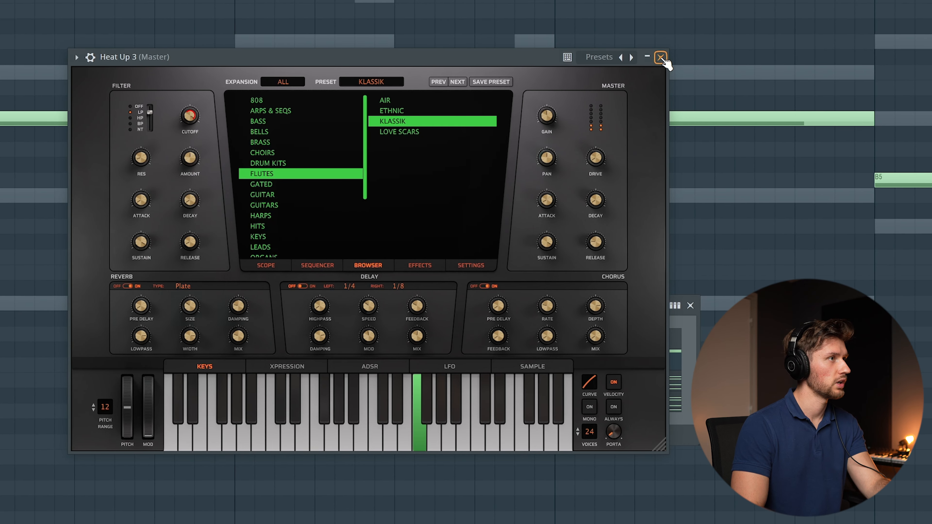
pyautogui.click(660, 57)
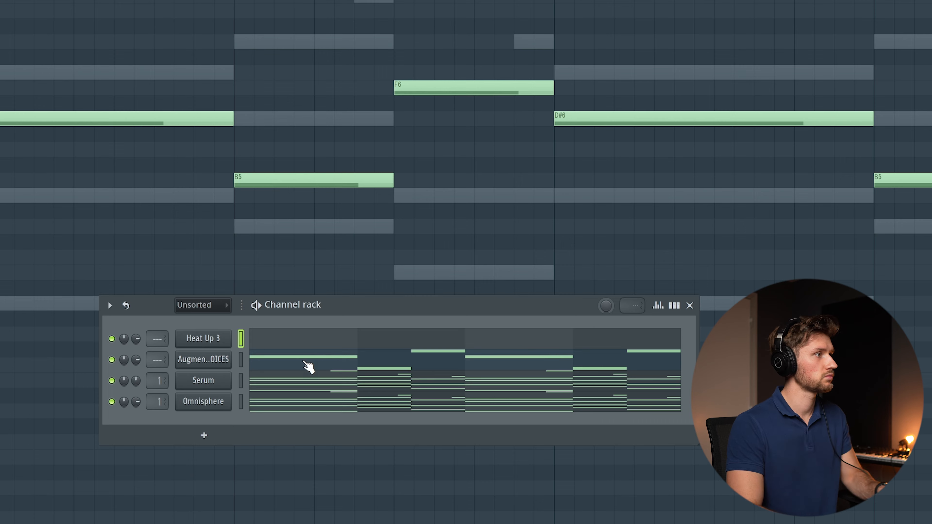
# Step: Write the flute's first two bars: D#7 for a full bar, followed by half-bar notes G#6 and F6
pyautogui.moveTo(177, 59); pyautogui.dragTo(324, 59)
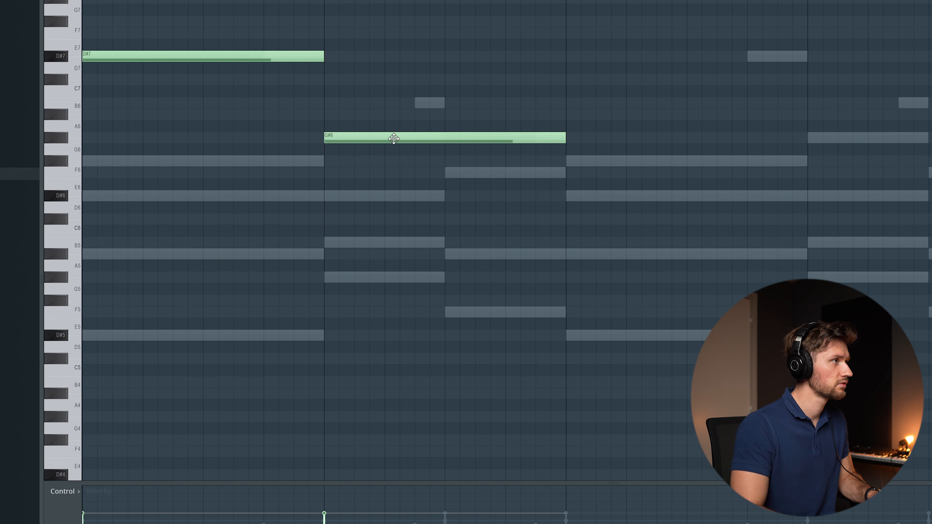
pyautogui.click(345, 138)
pyautogui.click(507, 162)
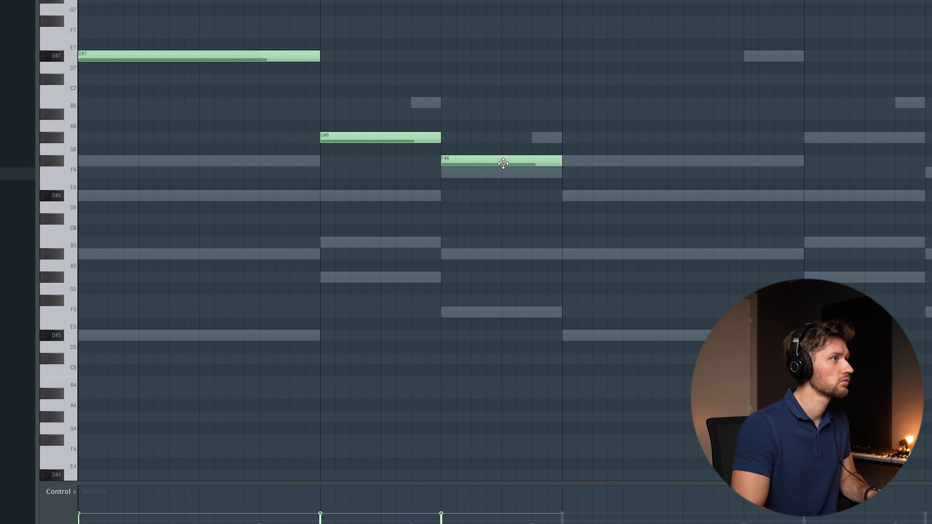
pyautogui.rightClick(506, 161)
pyautogui.click(451, 173)
pyautogui.press('space')
# Step: Repeat the D#7, G#6 and F6 flute phrase in bars three and four
pyautogui.click(556, 55)
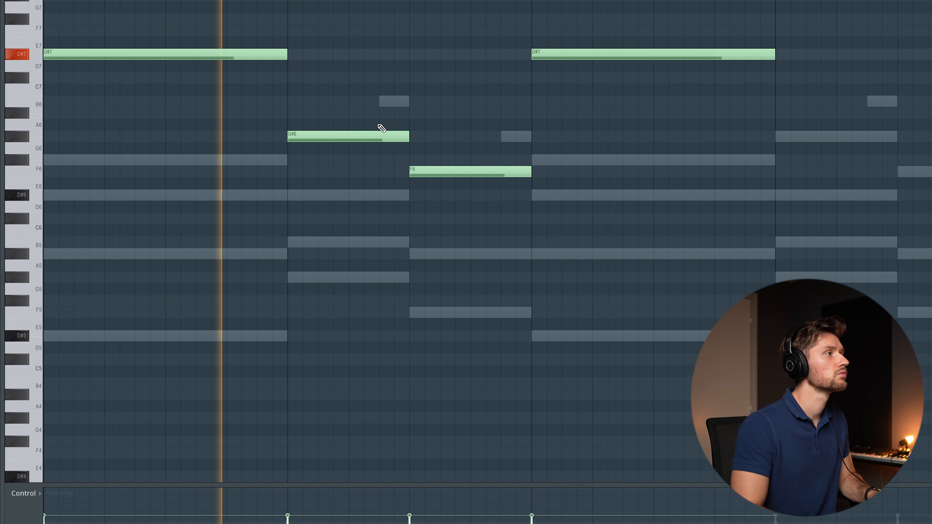
pyautogui.click(774, 138)
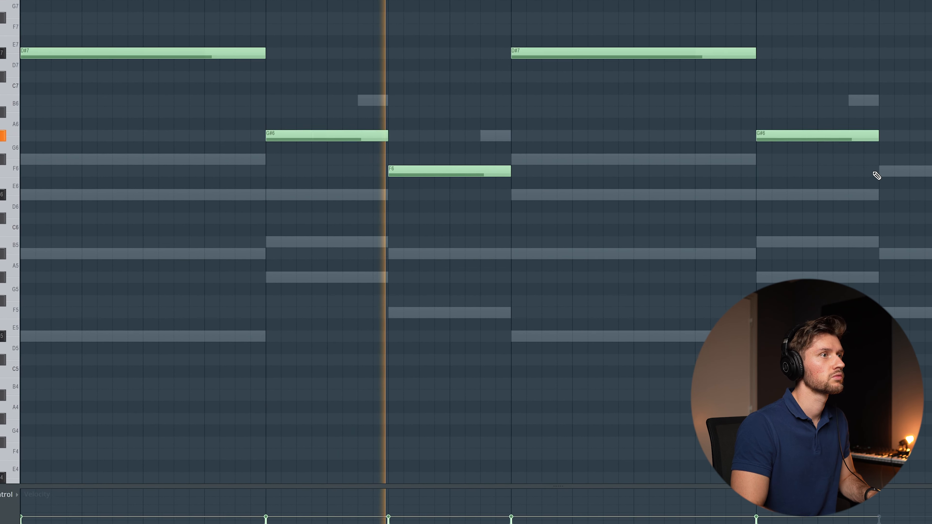
pyautogui.click(895, 172)
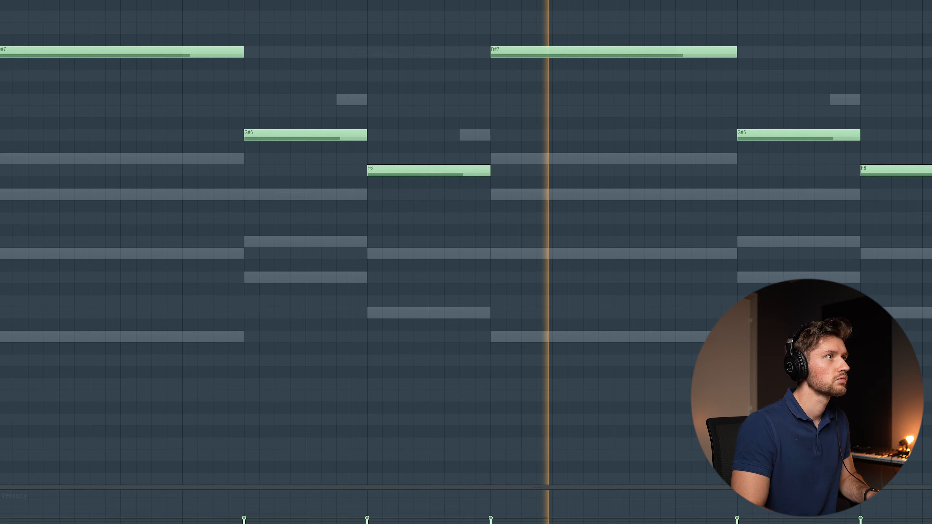
pyautogui.scroll(-1, 764, 97)
pyautogui.scroll(1, 760, 98)
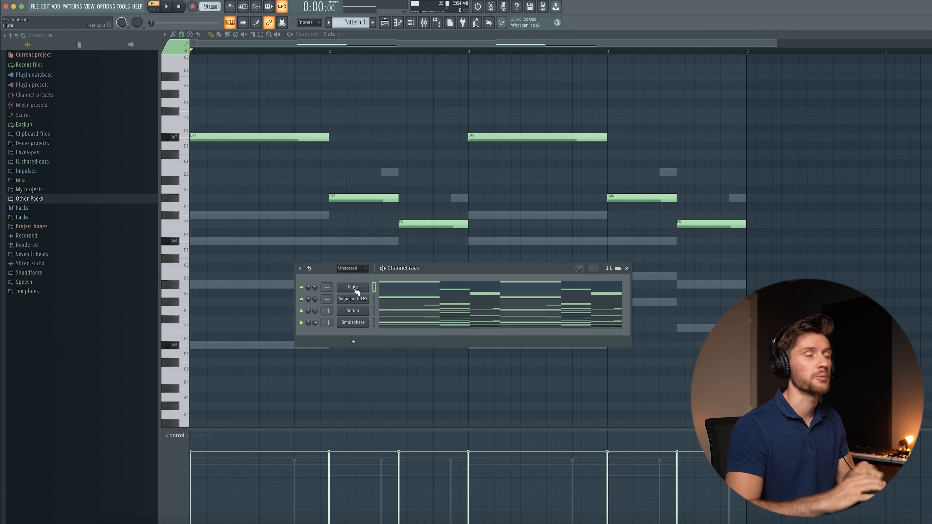
# Step: Insert a Mini V3 instrument channel and load its bass preset A Bass You'll Use
pyautogui.rightClick(354, 289)
pyautogui.moveTo(384, 340)
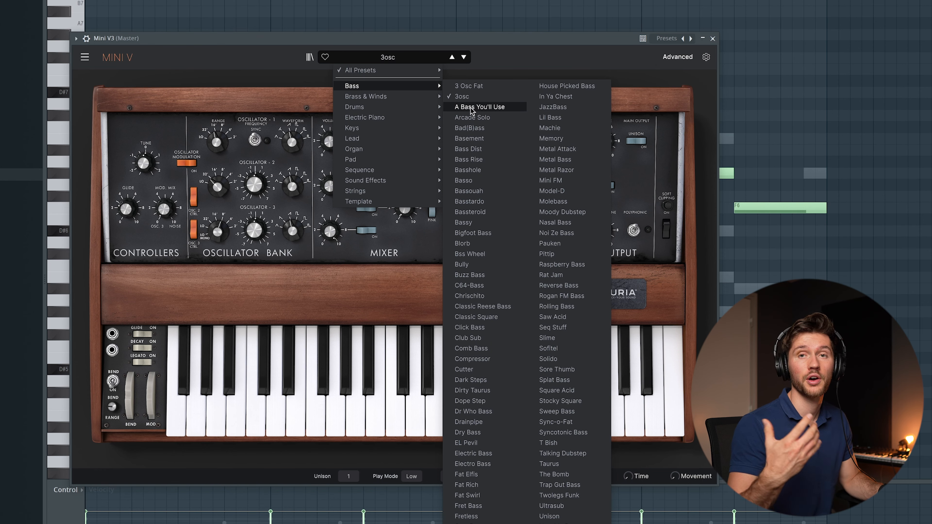
pyautogui.click(470, 107)
pyautogui.moveTo(490, 142); pyautogui.dragTo(490, 147)
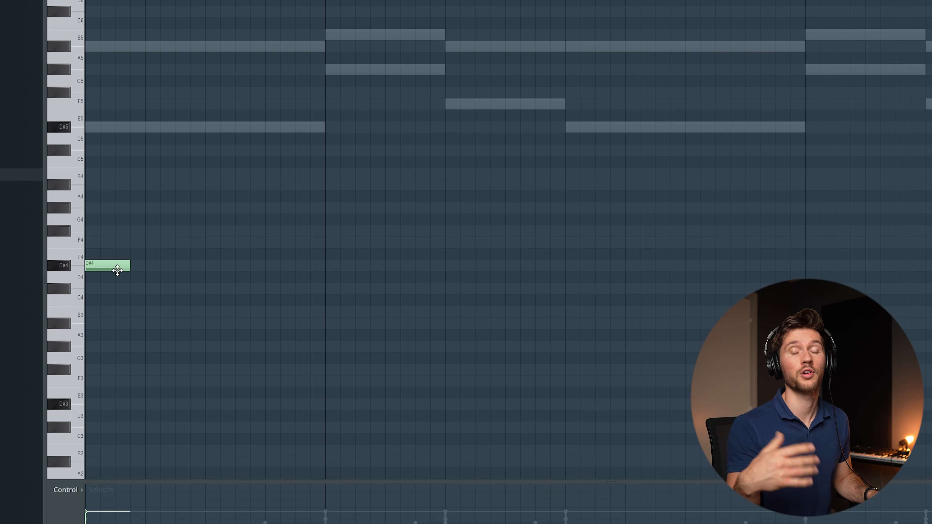
# Step: Build the bass line with a second D#4 in bar one and bar two's notes lowered an octave to G#4 and F4
pyautogui.click(210, 271)
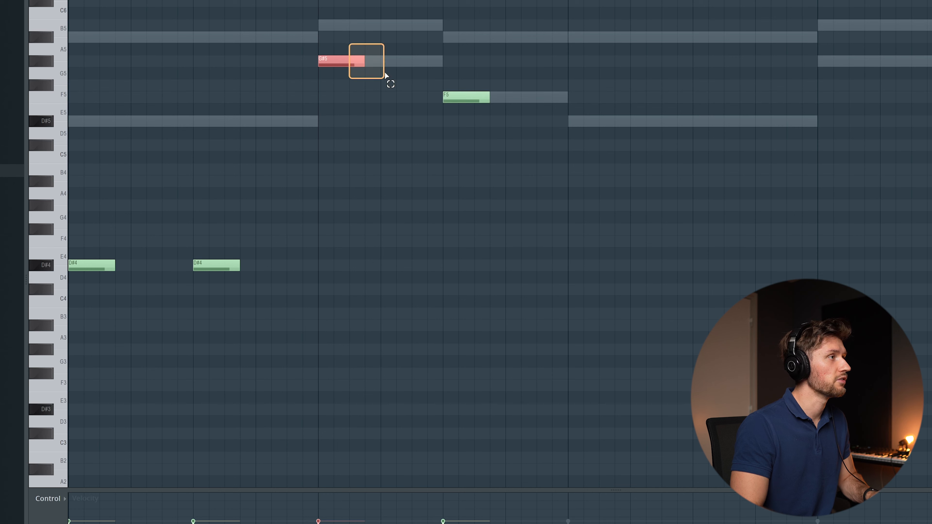
pyautogui.hotkey('ctrl', 'Down')
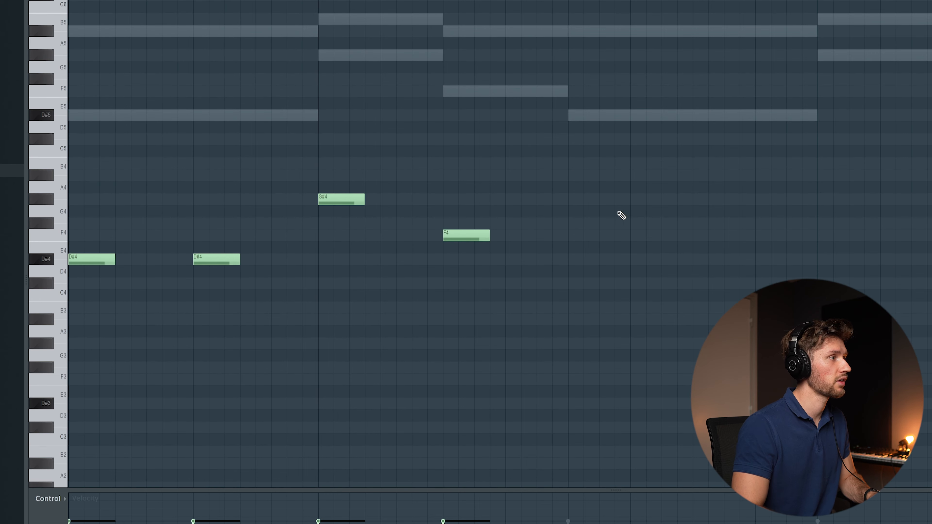
pyautogui.press('space')
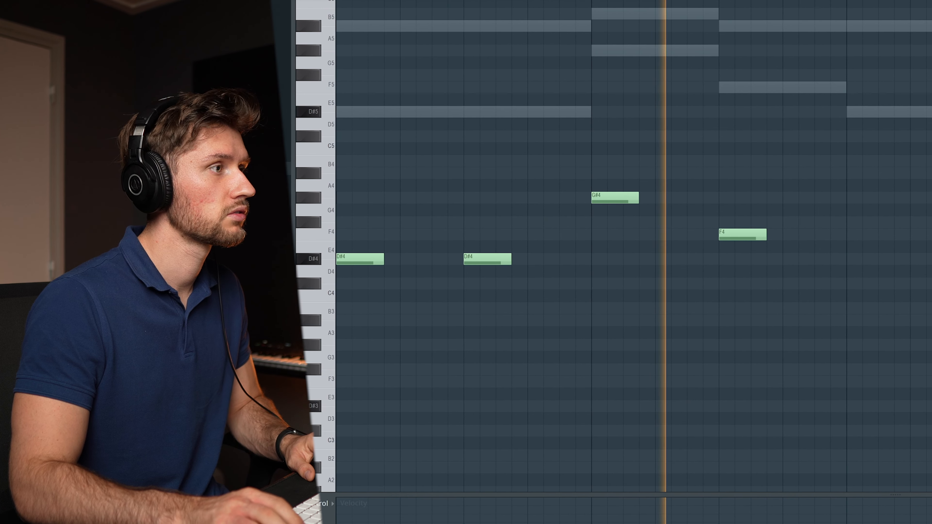
# Step: Add a B4 bass note just before the F4 in bar two, shortened to end where F4 starts
pyautogui.click(682, 161)
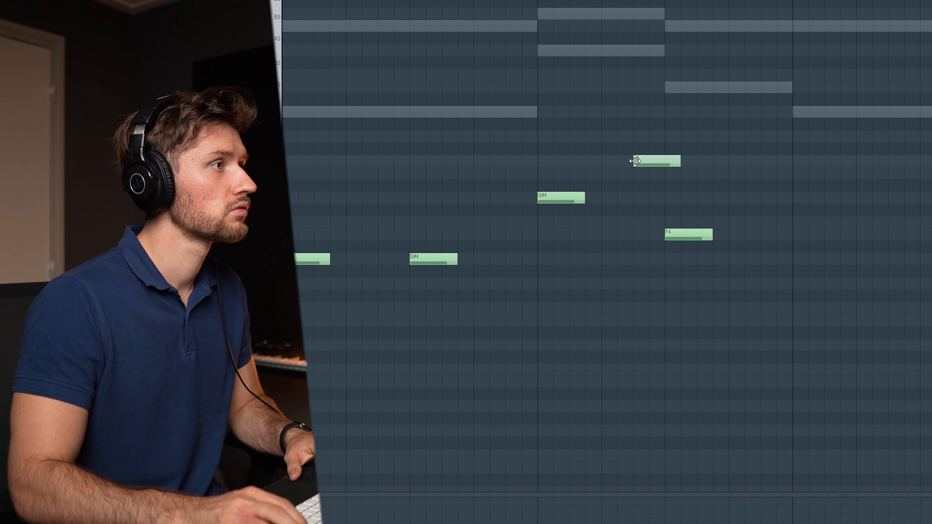
pyautogui.moveTo(718, 161); pyautogui.dragTo(702, 164)
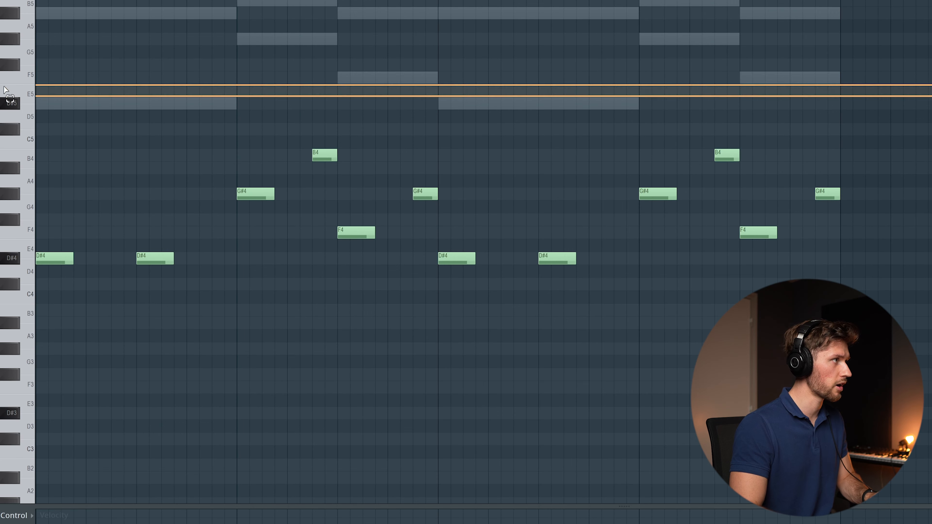
pyautogui.scroll(1, 23, 323)
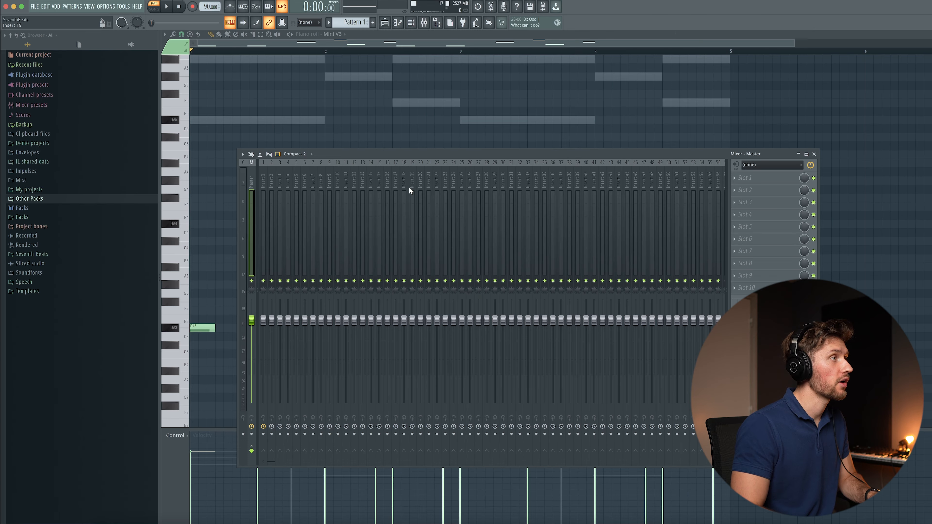
# Step: Route the instrument channels to consecutive mixer tracks starting at insert 20
pyautogui.rightClick(422, 163)
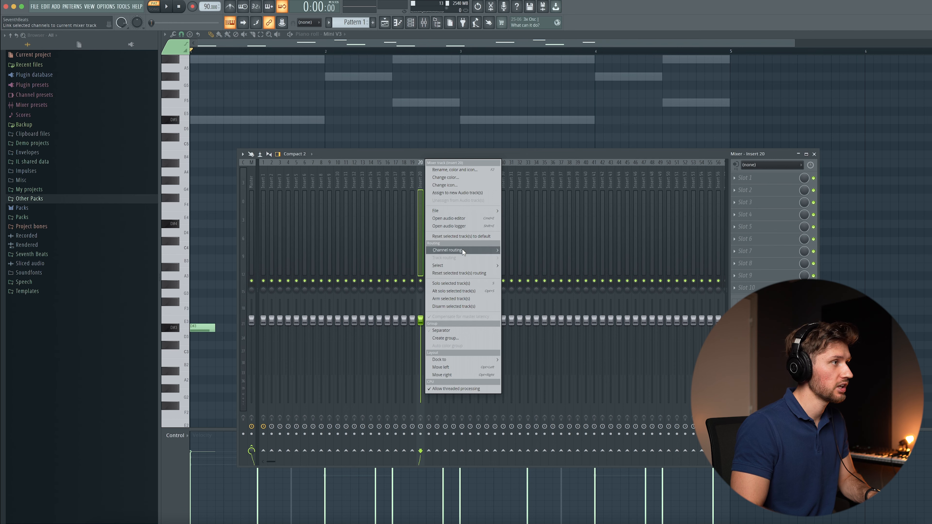
pyautogui.click(542, 258)
# Step: Insert ValhallaVintageVerb on the Augmented VOICES mixer track and set its mix to 45.9 %
pyautogui.click(438, 214)
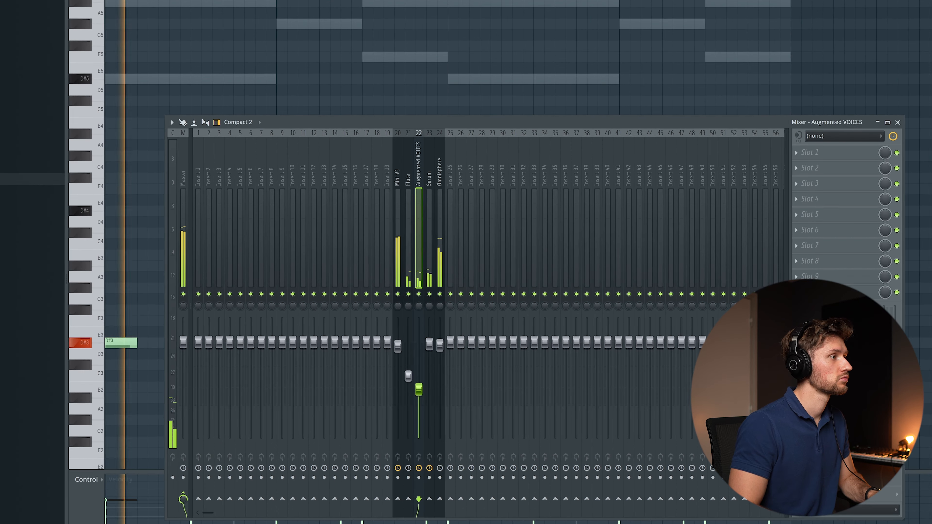
pyautogui.click(798, 151)
pyautogui.click(767, 23)
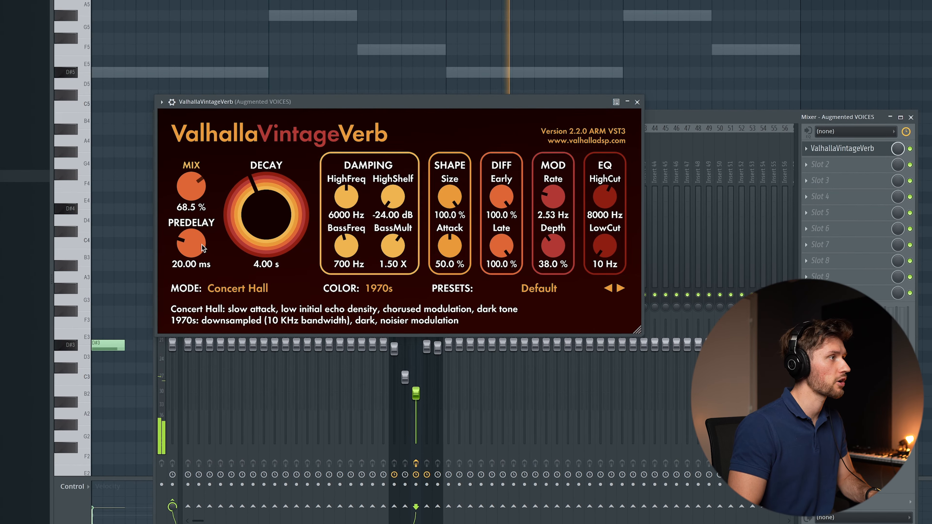
pyautogui.moveTo(204, 249); pyautogui.dragTo(204, 265)
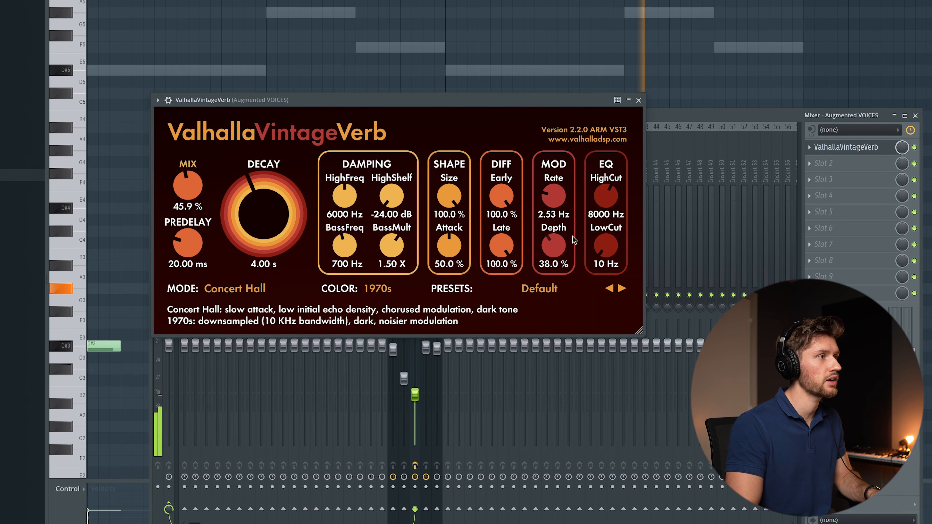
pyautogui.click(638, 100)
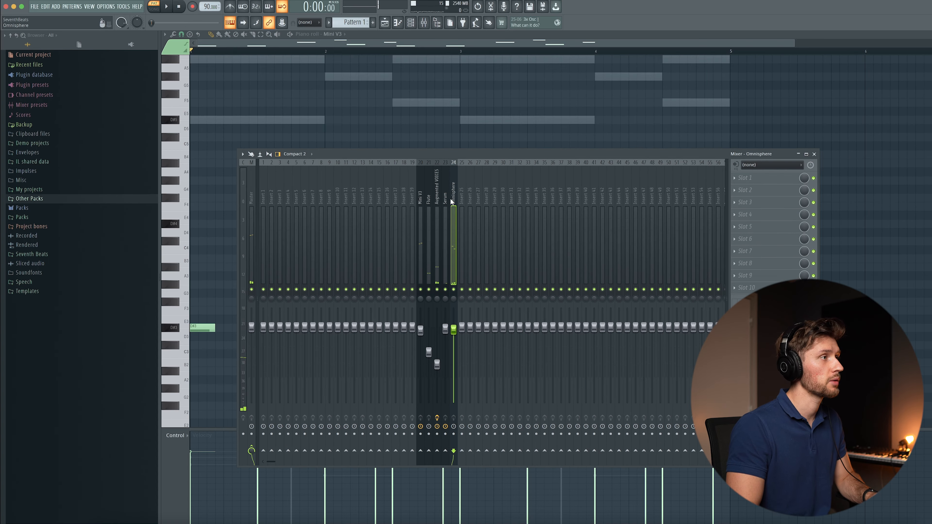
# Step: Insert ValhallaVintageVerb on the Omnisphere mixer track and load the Med Ambience preset
pyautogui.click(740, 179)
pyautogui.click(702, 79)
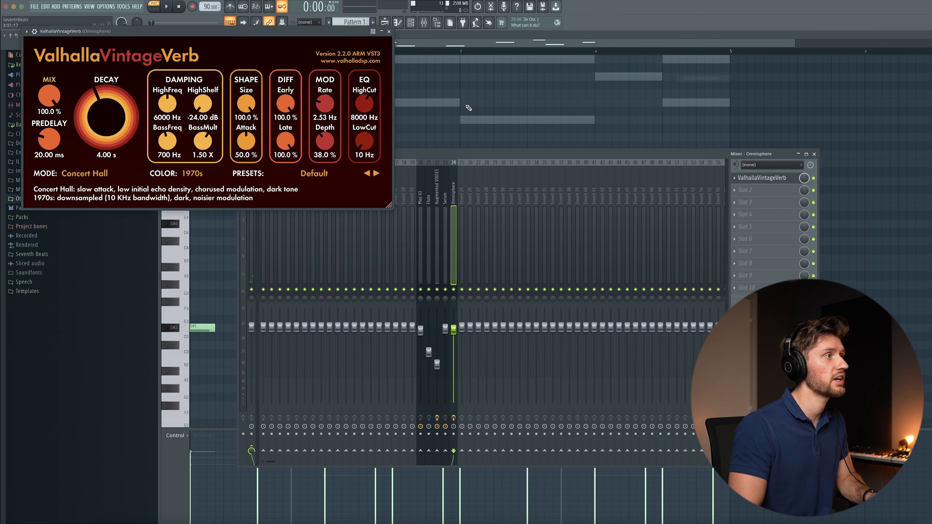
pyautogui.moveTo(260, 34); pyautogui.dragTo(487, 170)
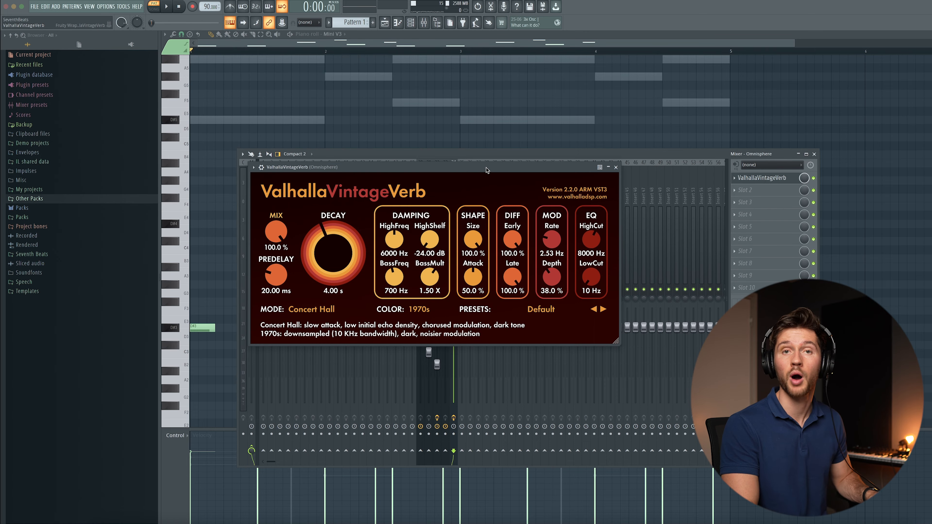
pyautogui.click(603, 309)
pyautogui.click(602, 309)
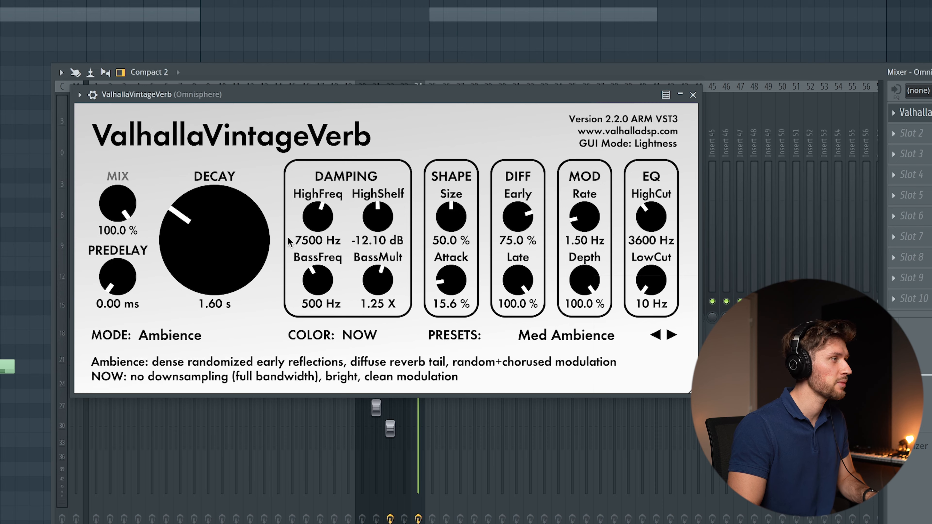
# Step: Lower the Omnisphere reverb's mix and decay while the pattern plays, and close the plugin
pyautogui.press('space')
pyautogui.moveTo(109, 309); pyautogui.dragTo(109, 321)
pyautogui.moveTo(206, 312); pyautogui.dragTo(201, 309)
pyautogui.click(648, 137)
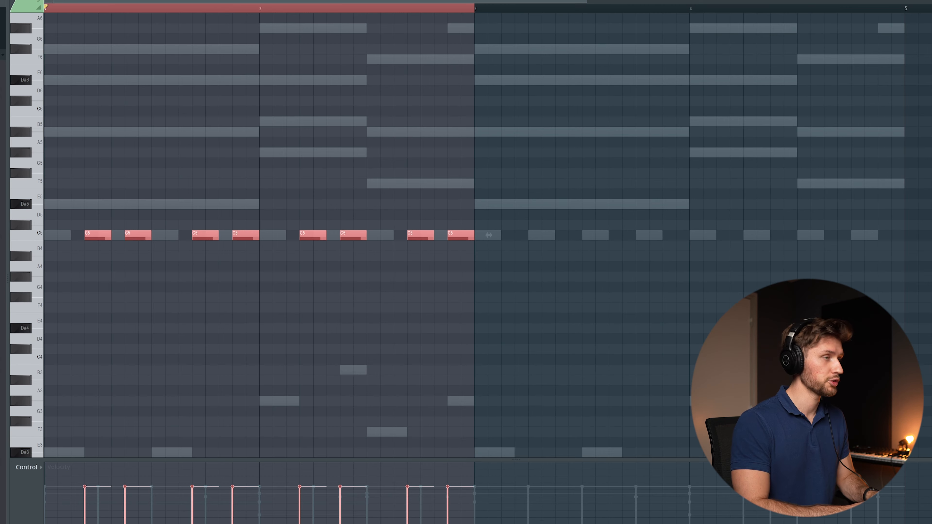
# Step: Duplicate the selected two-bar C5 percussion hits into bars three and four, and play the pattern
pyautogui.hotkey('ctrl', 'b')
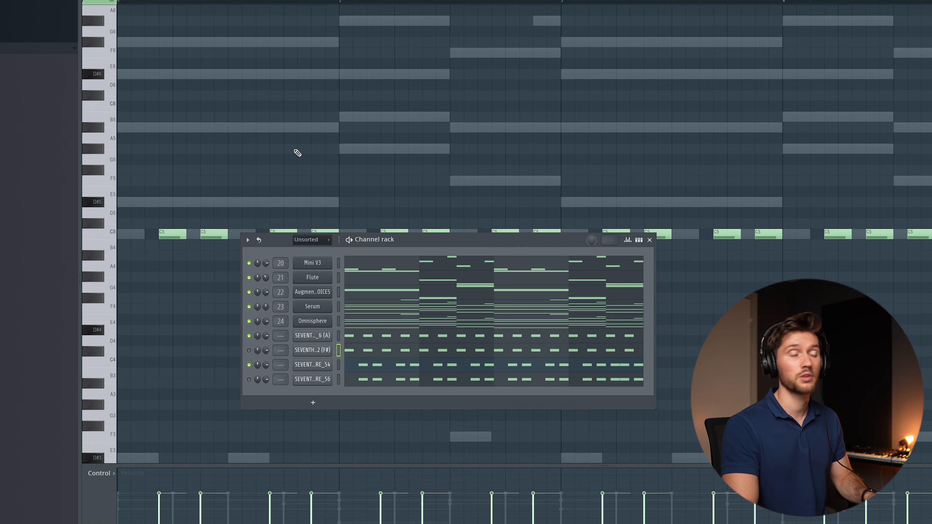
pyautogui.press('space')
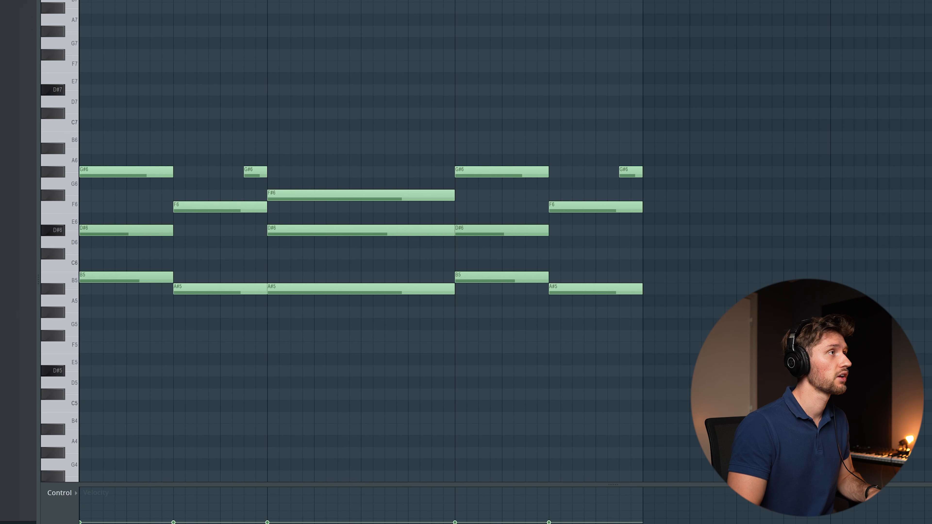
# Step: Open the Oliver Patrice Weder - OPW instrument from the channel rack to view its piano preset
pyautogui.hscroll(-1, 505, 241)
pyautogui.press('F6')
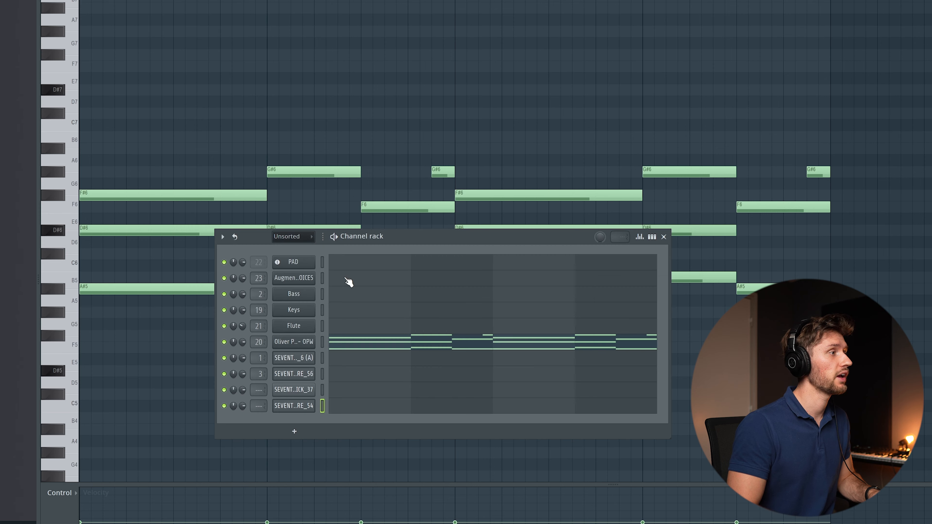
pyautogui.click(294, 342)
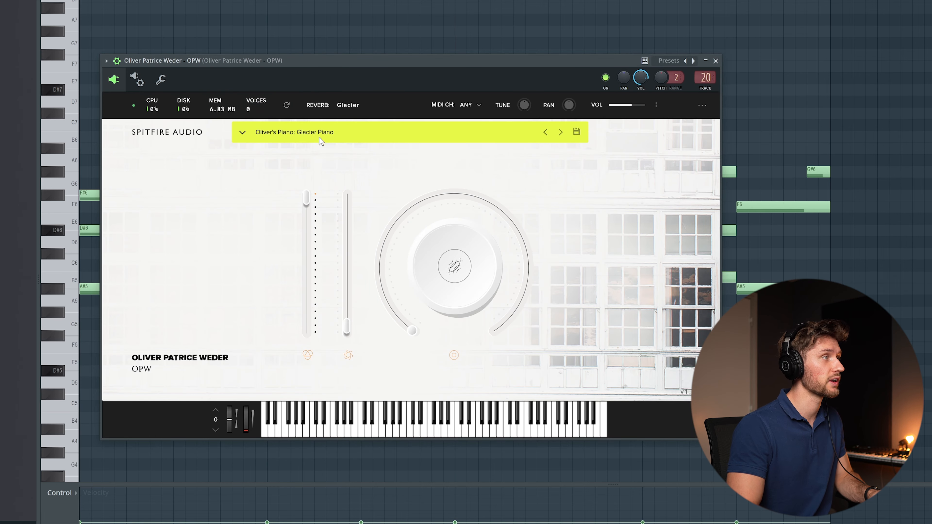